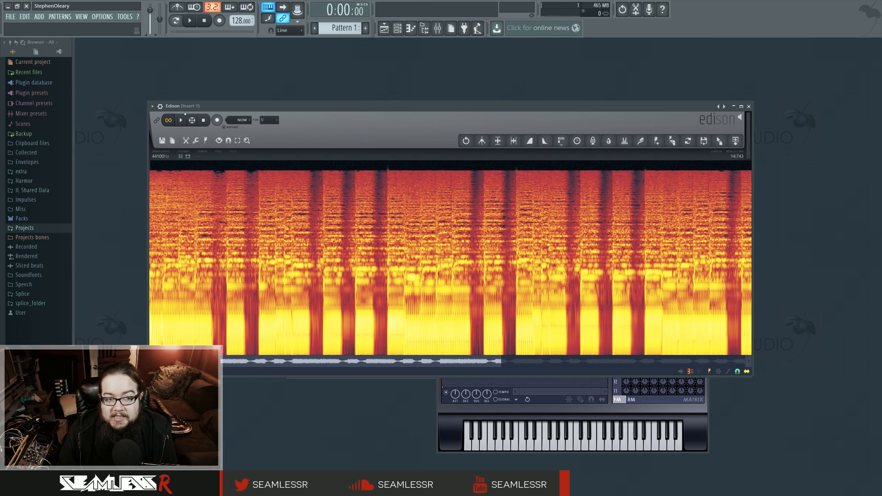
Play the reference recording in Edison and stop it after a short listen.
{"action": "key", "text": "space"}
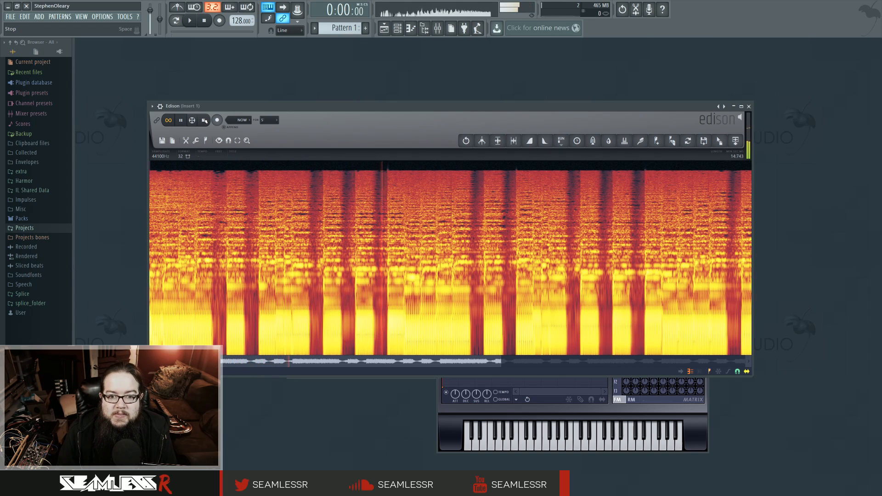
{"action": "left_click", "coordinate": [204, 121]}
Bring Sytrus to the front and examine operator 1's oscillator harmonics and its pitch envelope.
{"action": "left_click", "coordinate": [449, 422]}
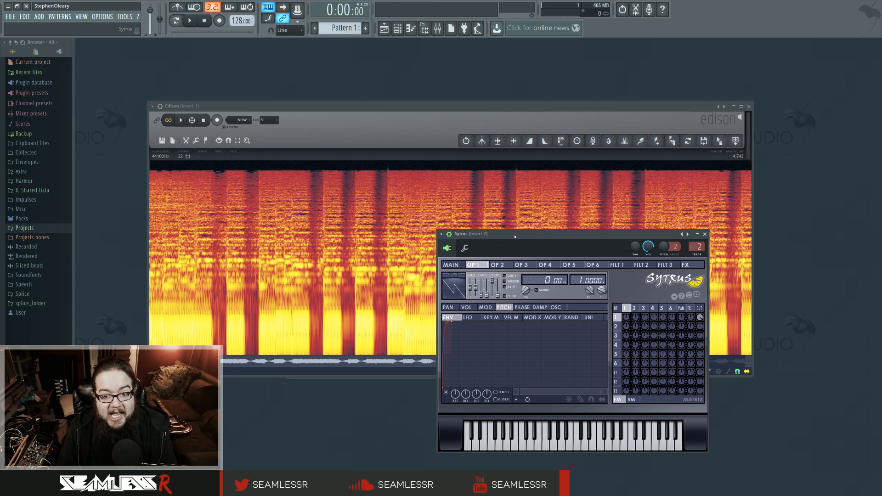
{"action": "left_click_drag", "start_coordinate": [514, 237], "coordinate": [504, 220]}
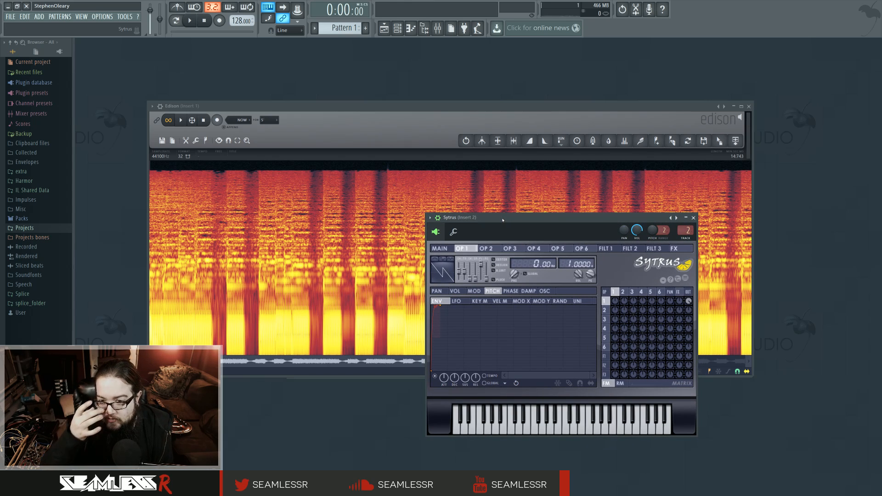
{"action": "left_click", "coordinate": [544, 292]}
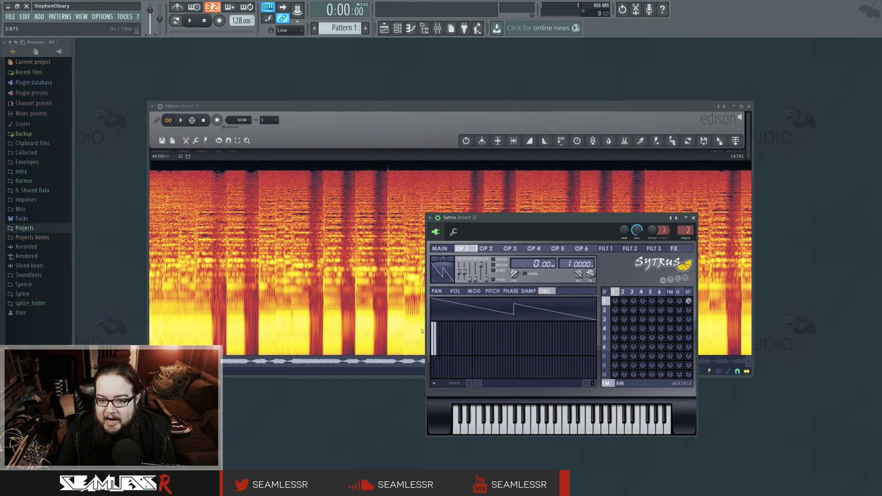
{"action": "mouse_move", "coordinate": [438, 330]}
{"action": "left_mouse_down"}
{"action": "mouse_move", "coordinate": [439, 356]}
{"action": "mouse_move", "coordinate": [433, 322]}
{"action": "left_mouse_up"}
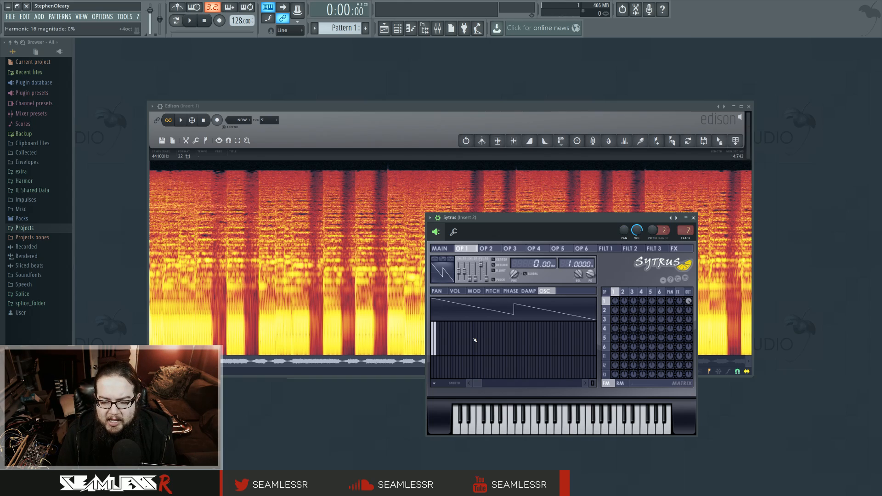
{"action": "left_click", "coordinate": [492, 291]}
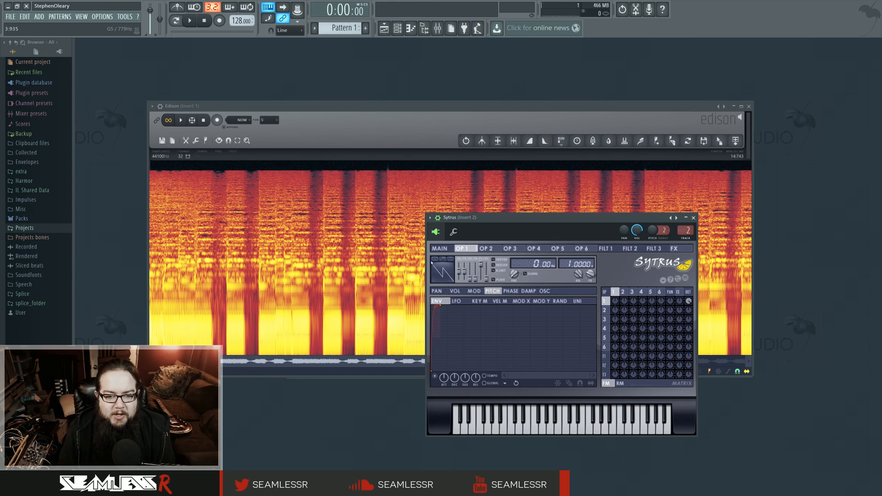
Reposition the Sytrus window and examine the unison settings on its main page.
{"action": "left_click_drag", "start_coordinate": [500, 219], "coordinate": [519, 230]}
{"action": "left_click", "coordinate": [458, 259]}
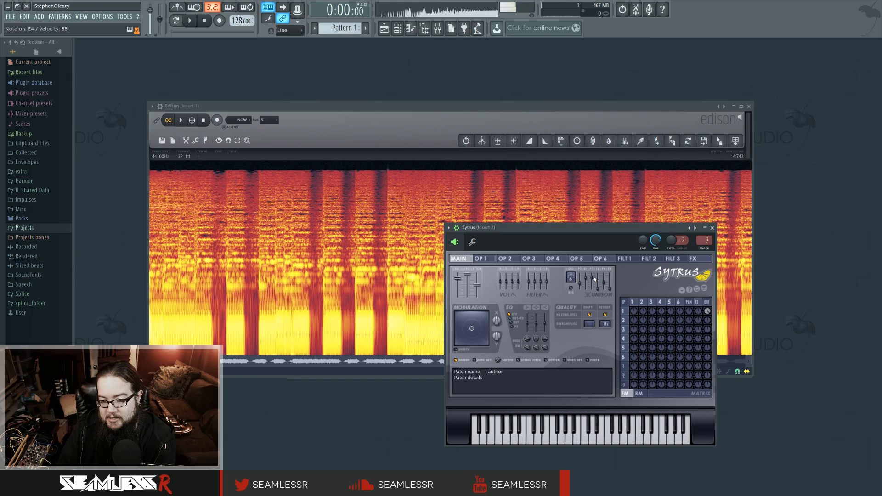
{"action": "left_click_drag", "start_coordinate": [592, 278], "coordinate": [593, 280]}
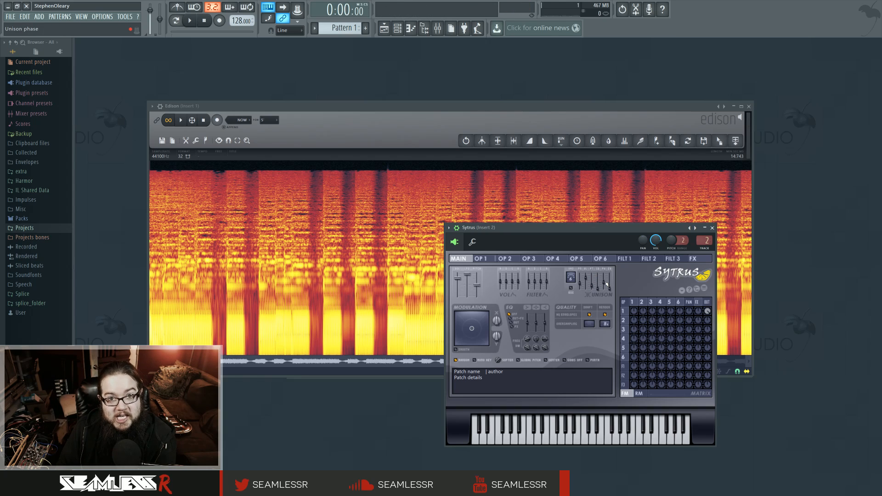
{"action": "left_click_drag", "start_coordinate": [604, 283], "coordinate": [592, 279]}
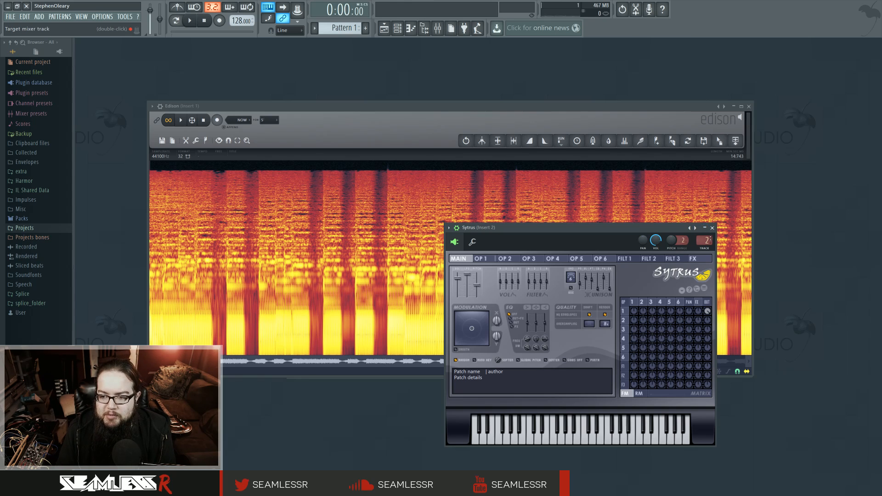
Open the mixer from Sytrus's target track, reposition it, and close the Edison window.
{"action": "double_click", "coordinate": [704, 241]}
{"action": "left_click_drag", "start_coordinate": [614, 222], "coordinate": [689, 195]}
{"action": "left_click", "coordinate": [316, 107]}
{"action": "left_click_drag", "start_coordinate": [324, 110], "coordinate": [331, 126]}
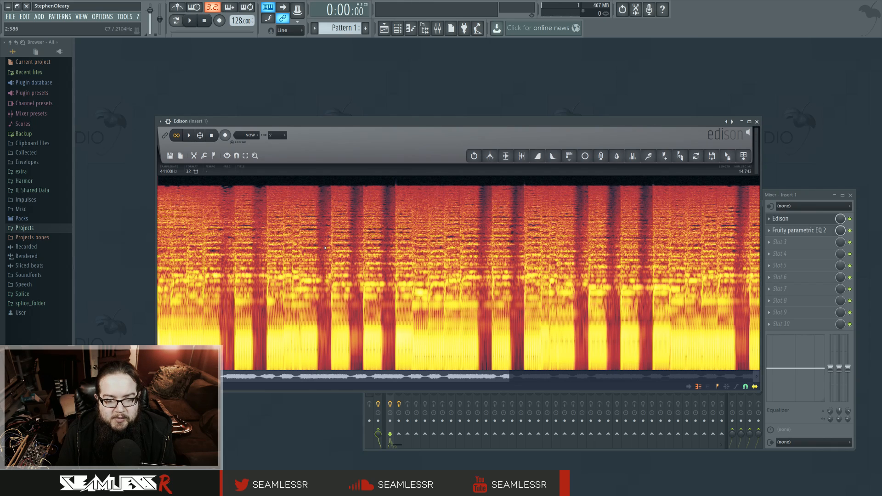
{"action": "right_click", "coordinate": [296, 237]}
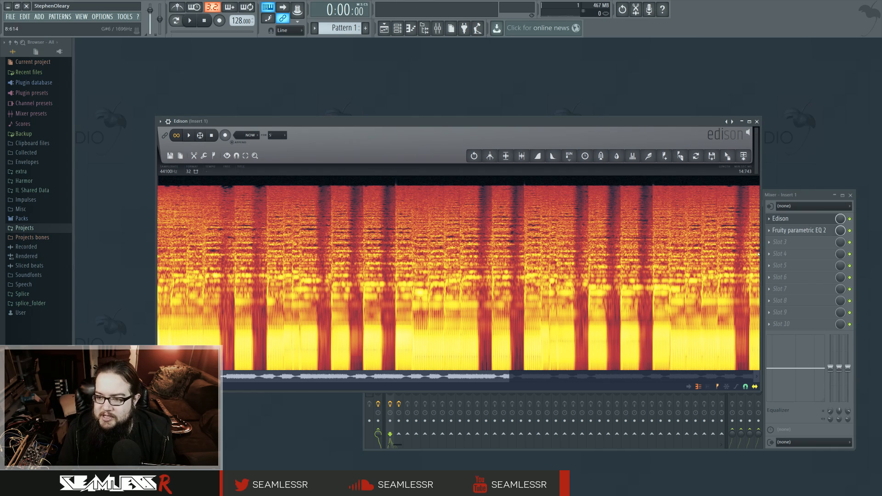
{"action": "left_click", "coordinate": [757, 121]}
Select mixer insert 2 and open its Fruity peak controller and Fruity Reeverb 2 effects.
{"action": "left_click", "coordinate": [398, 221]}
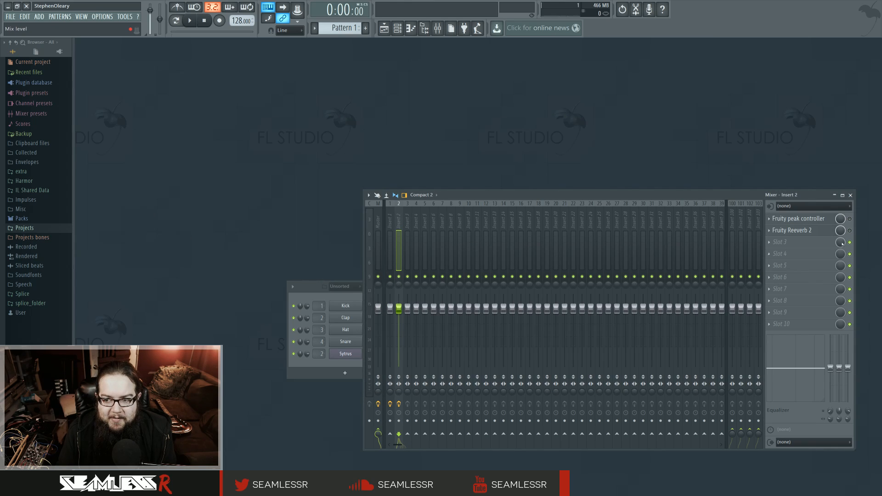
{"action": "left_click", "coordinate": [799, 219]}
{"action": "left_click", "coordinate": [799, 231]}
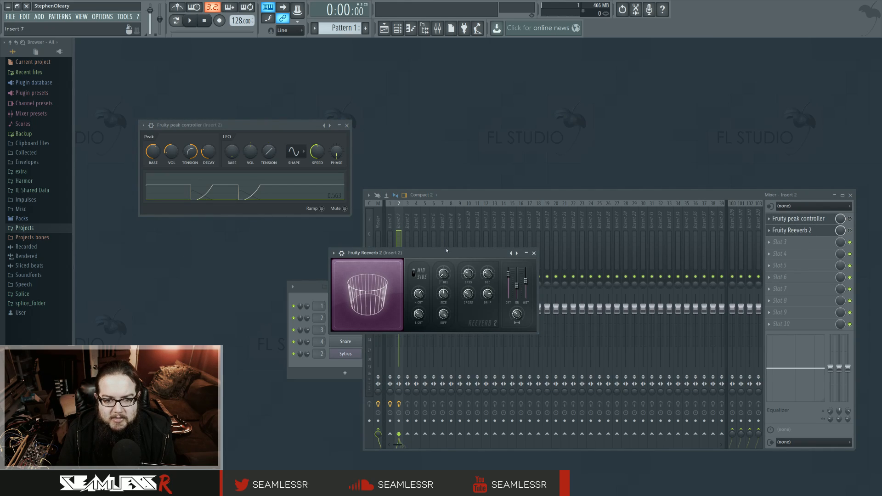
Arrange the peak controller, reverb, mixer and channel rack windows so they sit side by side without overlapping.
{"action": "left_click_drag", "start_coordinate": [447, 252], "coordinate": [471, 125]}
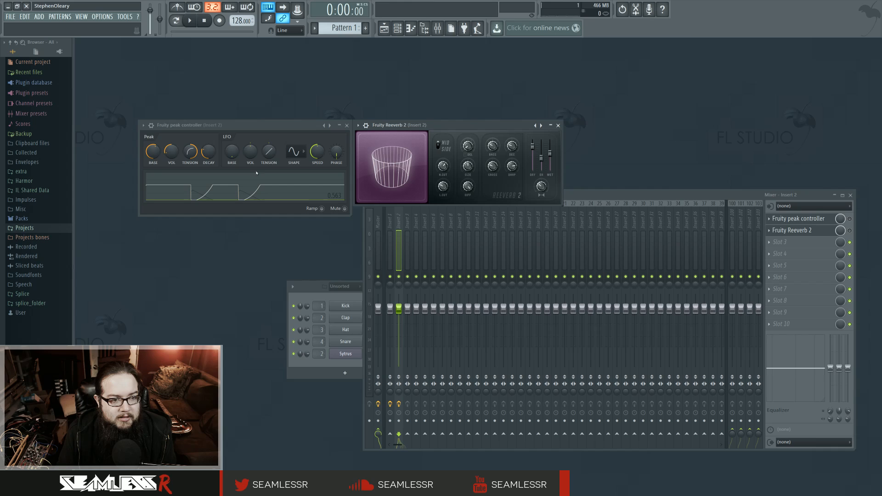
{"action": "mouse_move", "coordinate": [351, 216]}
{"action": "left_mouse_down"}
{"action": "mouse_move", "coordinate": [354, 280]}
{"action": "mouse_move", "coordinate": [353, 221]}
{"action": "left_mouse_up"}
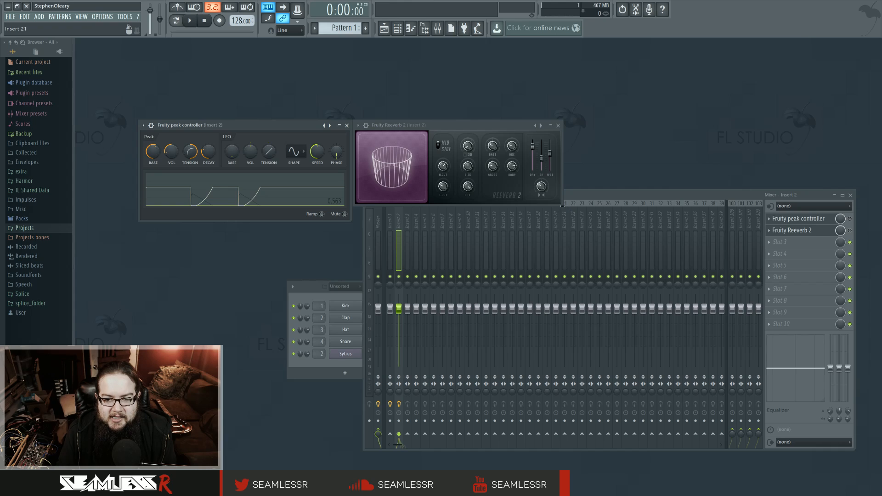
{"action": "left_click", "coordinate": [562, 205]}
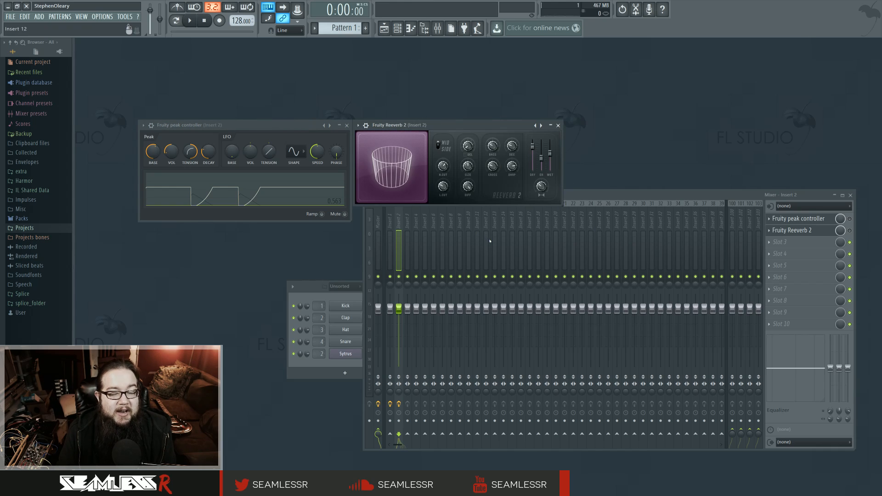
{"action": "left_click_drag", "start_coordinate": [643, 195], "coordinate": [633, 212]}
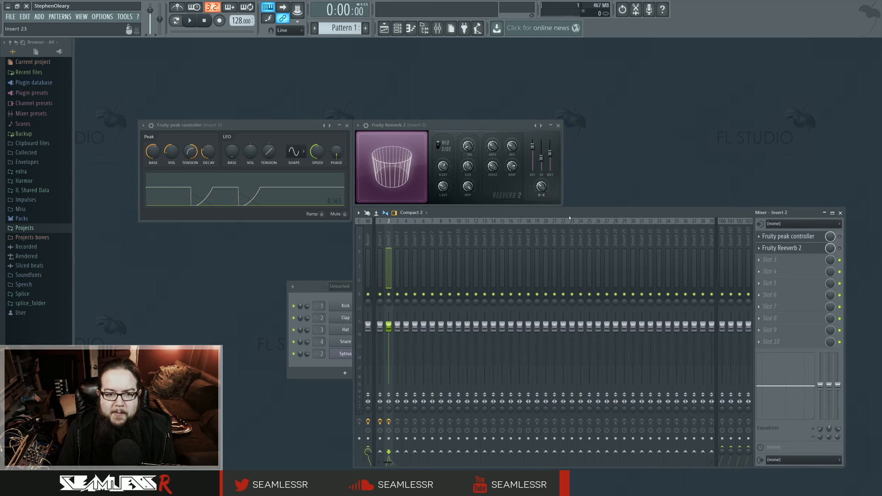
{"action": "left_click_drag", "start_coordinate": [330, 284], "coordinate": [197, 227]}
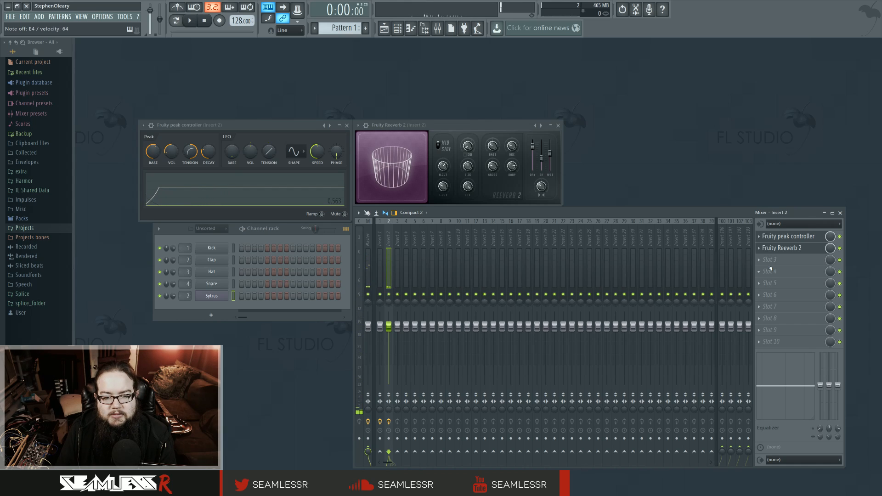
Select mixer insert 1, view the reference recording's spectrum in Edison again, and close Edison.
{"action": "left_click", "coordinate": [381, 239]}
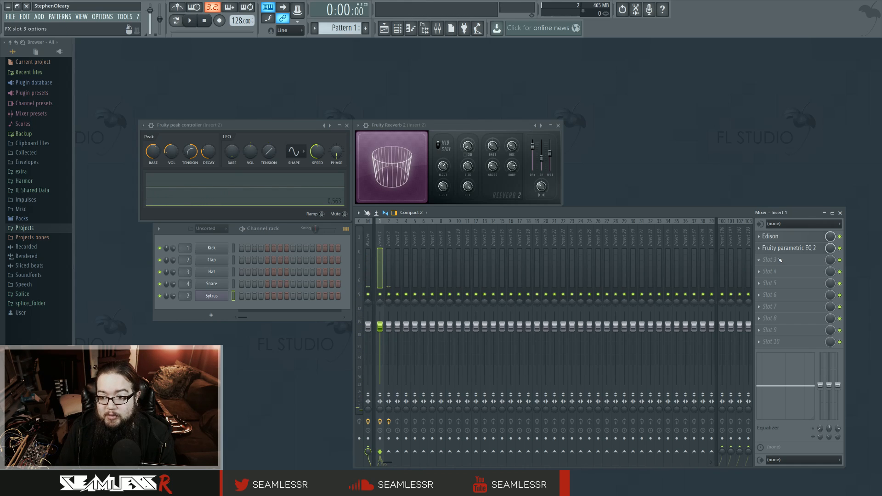
{"action": "key", "text": "ctrl+e"}
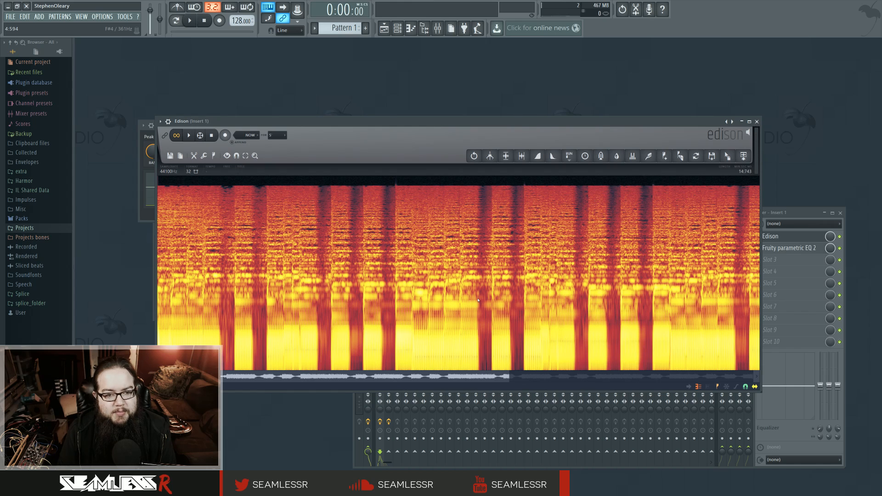
{"action": "left_click", "coordinate": [757, 122]}
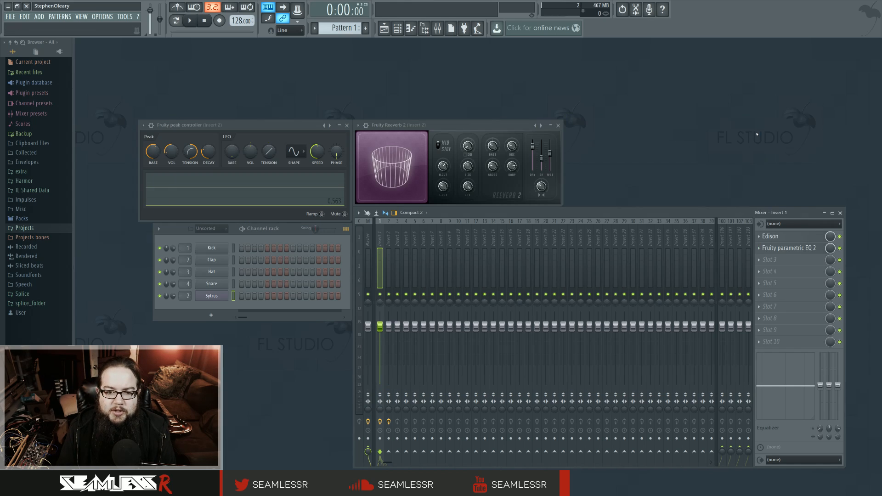
Lengthen the pitch envelope of Sytrus operator 1 to about 0:151 and mark its second point as Sustain / loop end.
{"action": "left_click", "coordinate": [398, 29]}
{"action": "left_click", "coordinate": [212, 296]}
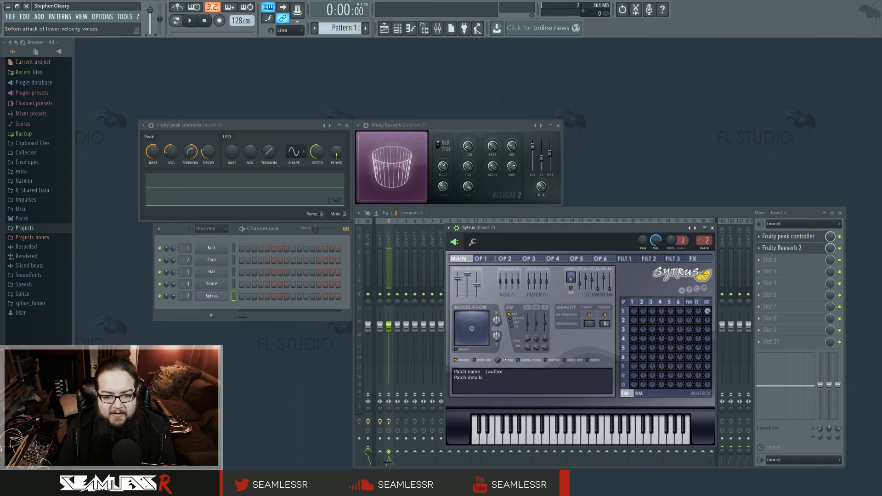
{"action": "left_click", "coordinate": [632, 303]}
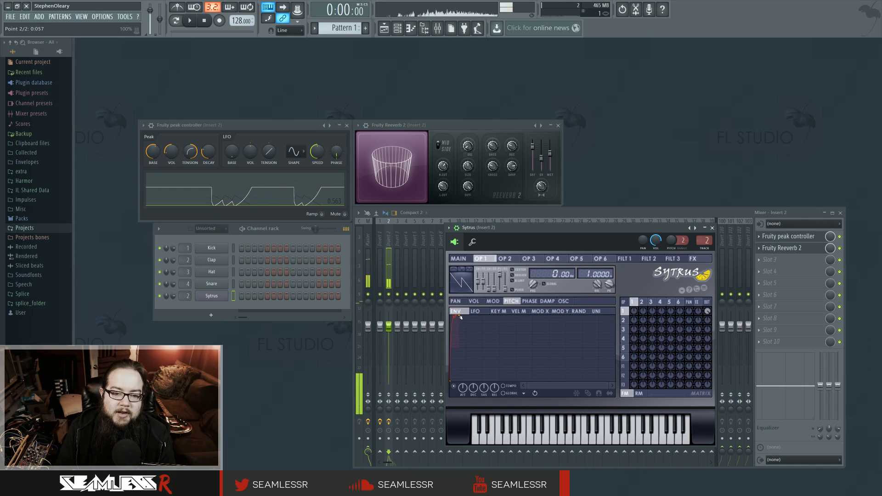
{"action": "left_click_drag", "start_coordinate": [459, 317], "coordinate": [474, 316]}
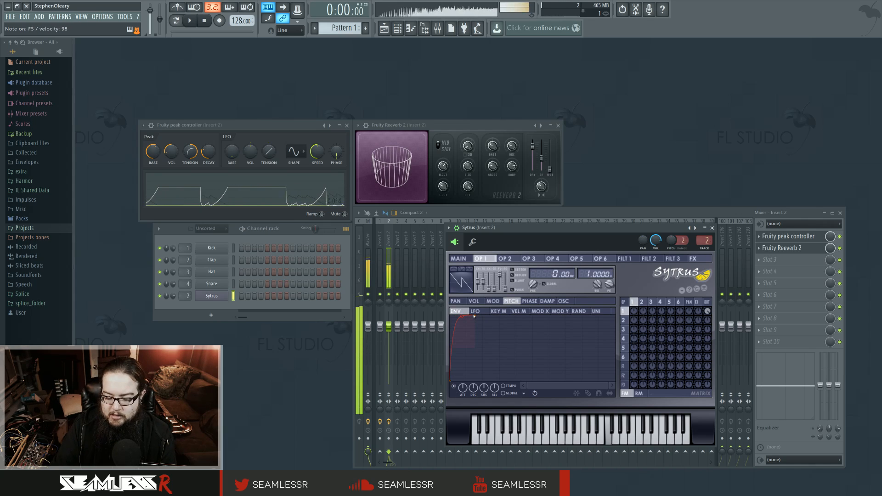
{"action": "right_click", "coordinate": [474, 316]}
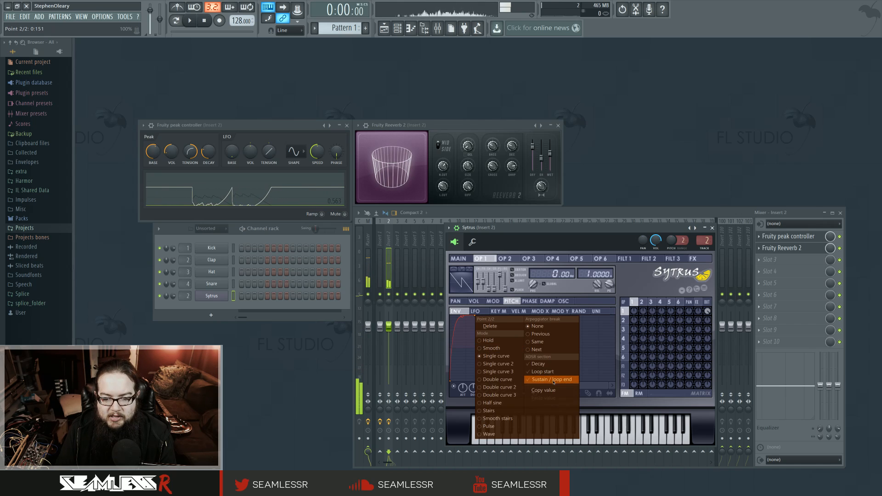
{"action": "left_click", "coordinate": [535, 378]}
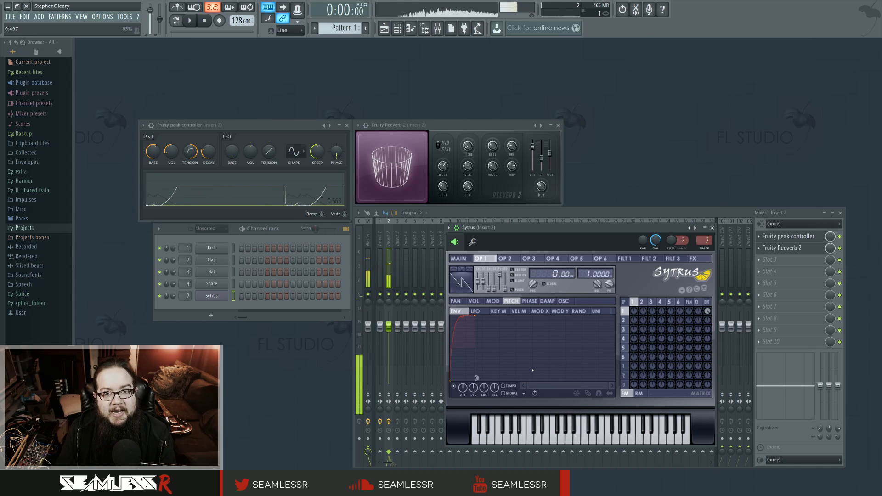
Try a falling pitch envelope on operator 1, and reshape it as a very short rise ending at the maximum.
{"action": "mouse_move", "coordinate": [451, 381]}
{"action": "left_mouse_down"}
{"action": "mouse_move", "coordinate": [450, 315]}
{"action": "mouse_move", "coordinate": [466, 350]}
{"action": "mouse_move", "coordinate": [459, 381]}
{"action": "left_mouse_up"}
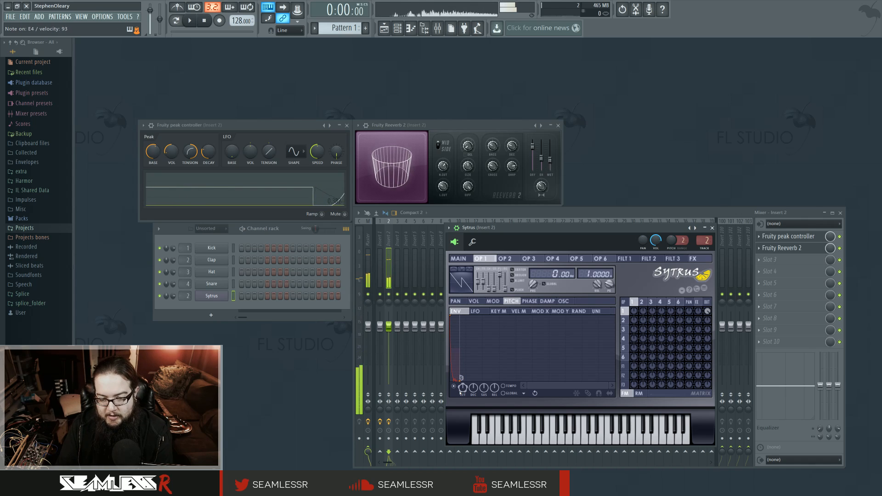
{"action": "left_click_drag", "start_coordinate": [459, 381], "coordinate": [456, 380]}
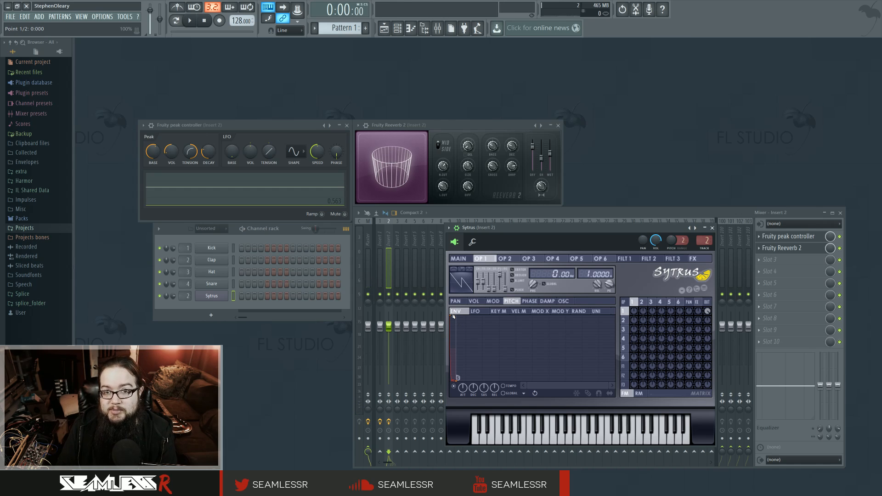
{"action": "mouse_move", "coordinate": [451, 316]}
{"action": "left_mouse_down"}
{"action": "mouse_move", "coordinate": [451, 382]}
{"action": "mouse_move", "coordinate": [456, 315]}
{"action": "left_mouse_up"}
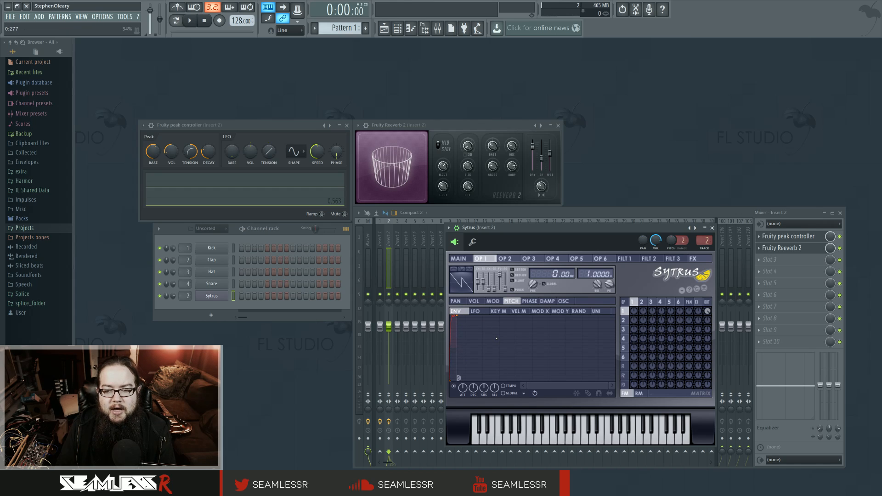